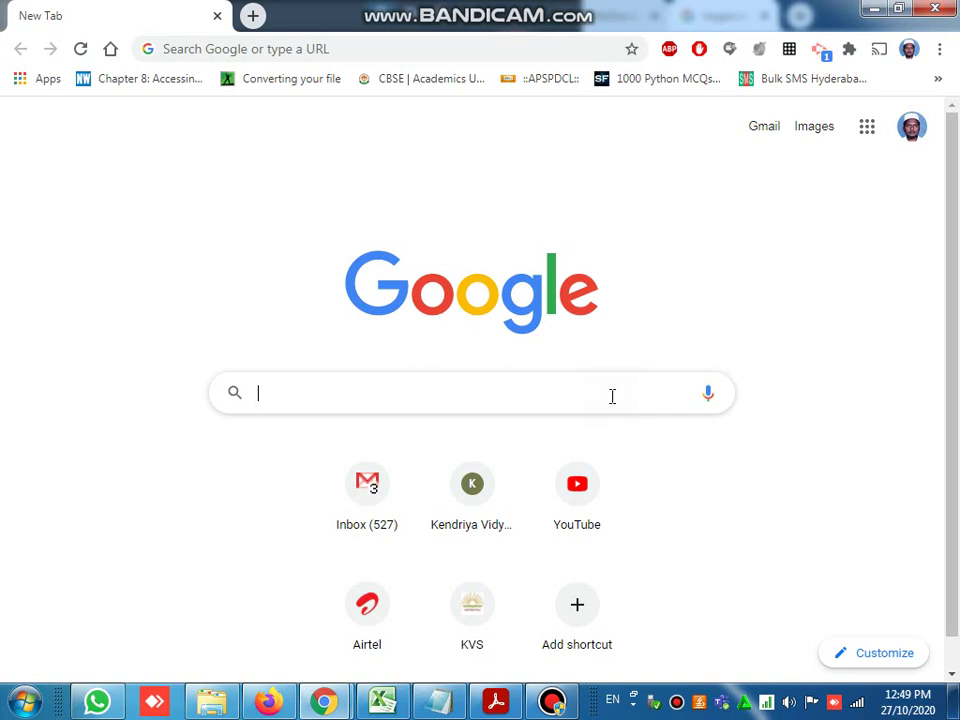
# Search Google for 'mygov.in + national unity day quiz' using the suggested query.
pyautogui.click(612, 396)
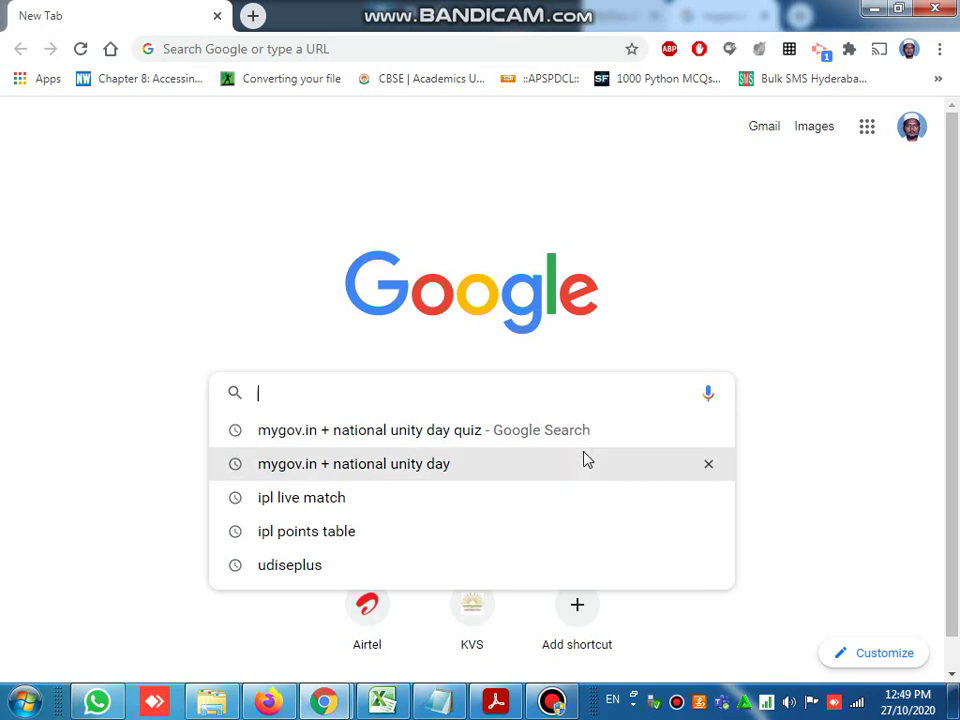
pyautogui.click(579, 432)
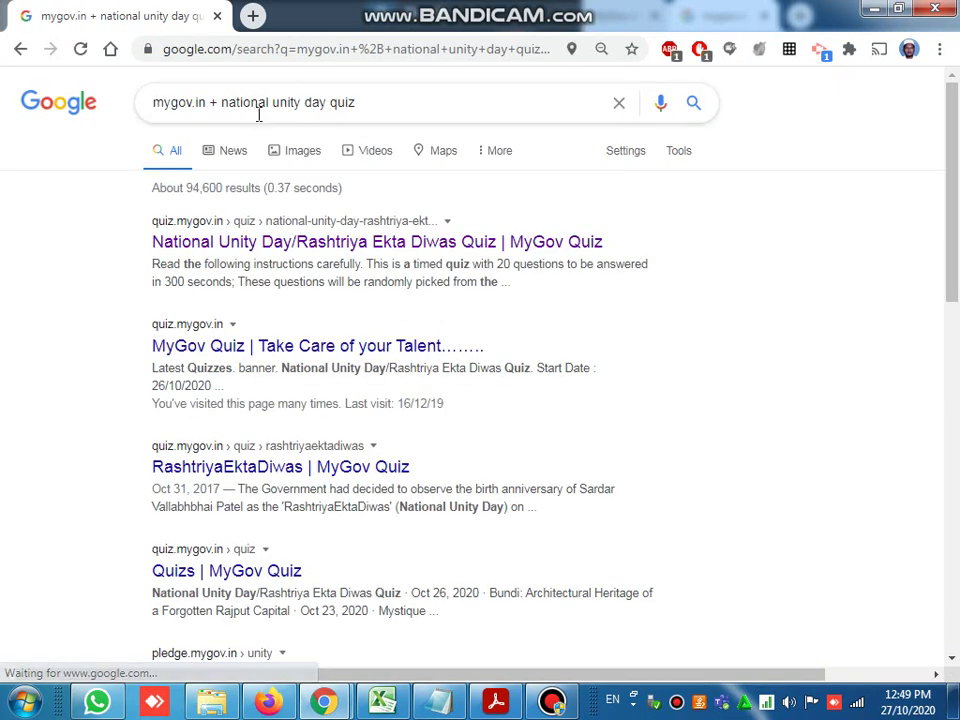
# Open the first result, the National Unity Day quiz page, and go to 'Login to Play Quiz'.
pyautogui.click(368, 249)
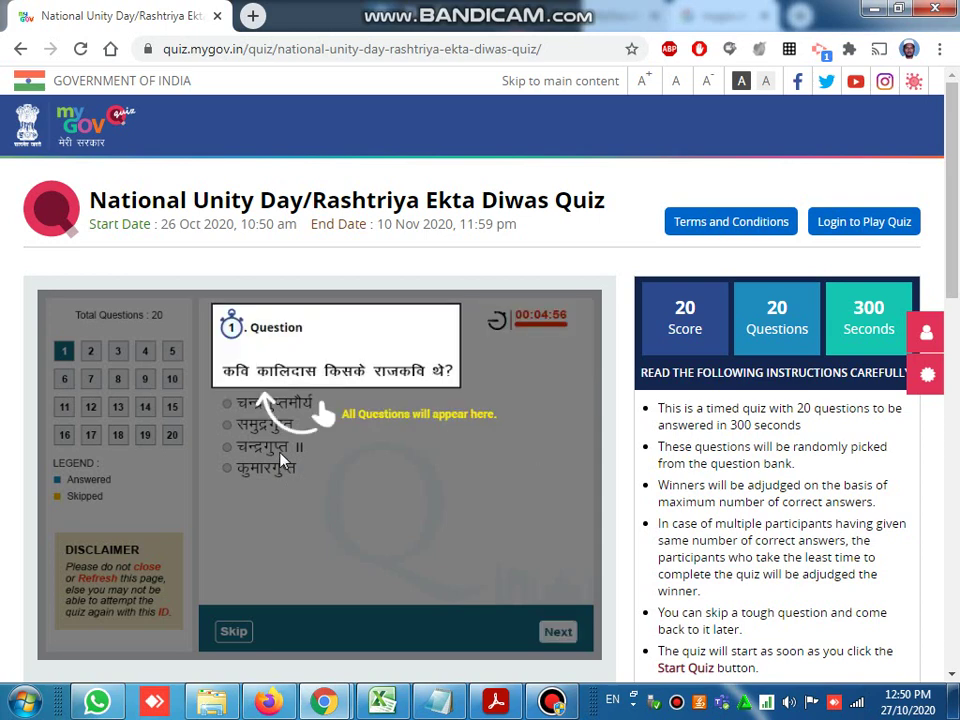
pyautogui.click(848, 233)
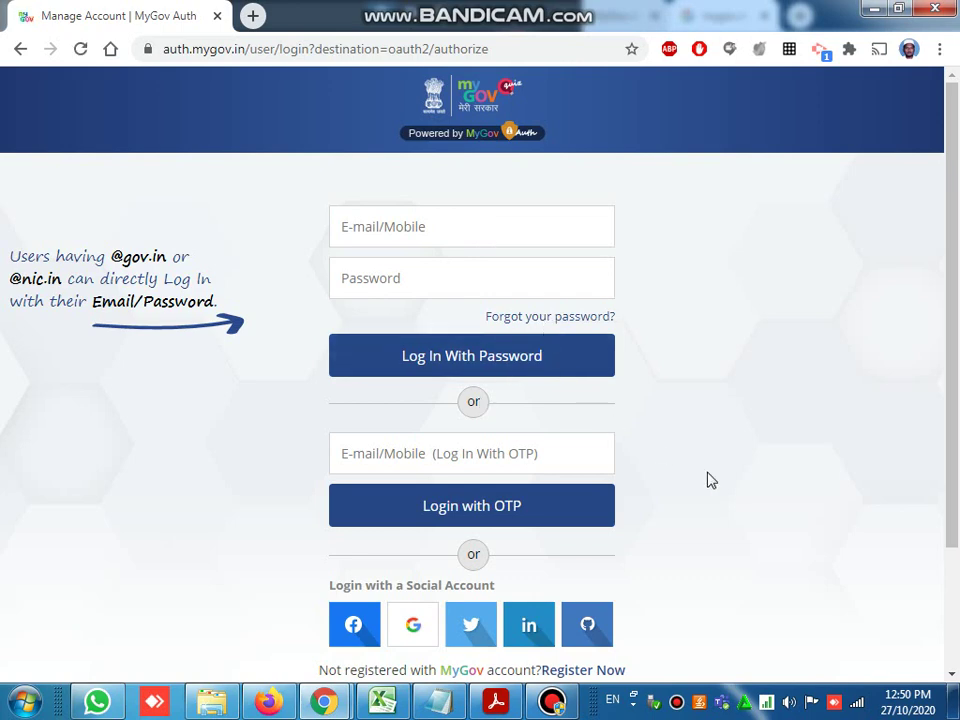
# Sign in to MyGov through the Google social login, choosing the user's Google account.
pyautogui.scroll(-2, 705, 479)
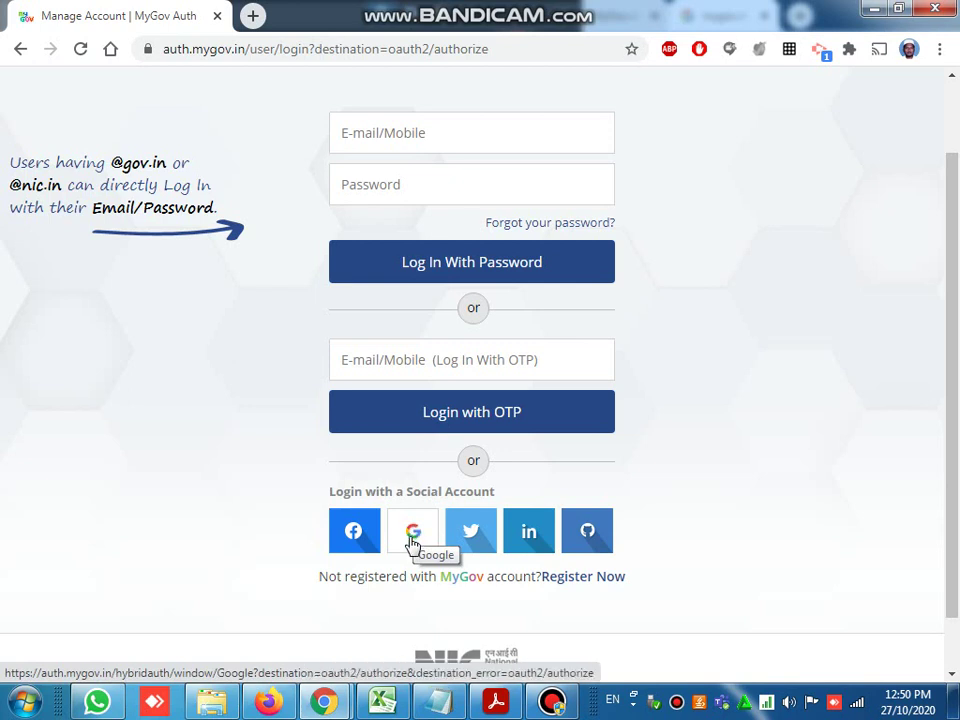
pyautogui.click(411, 540)
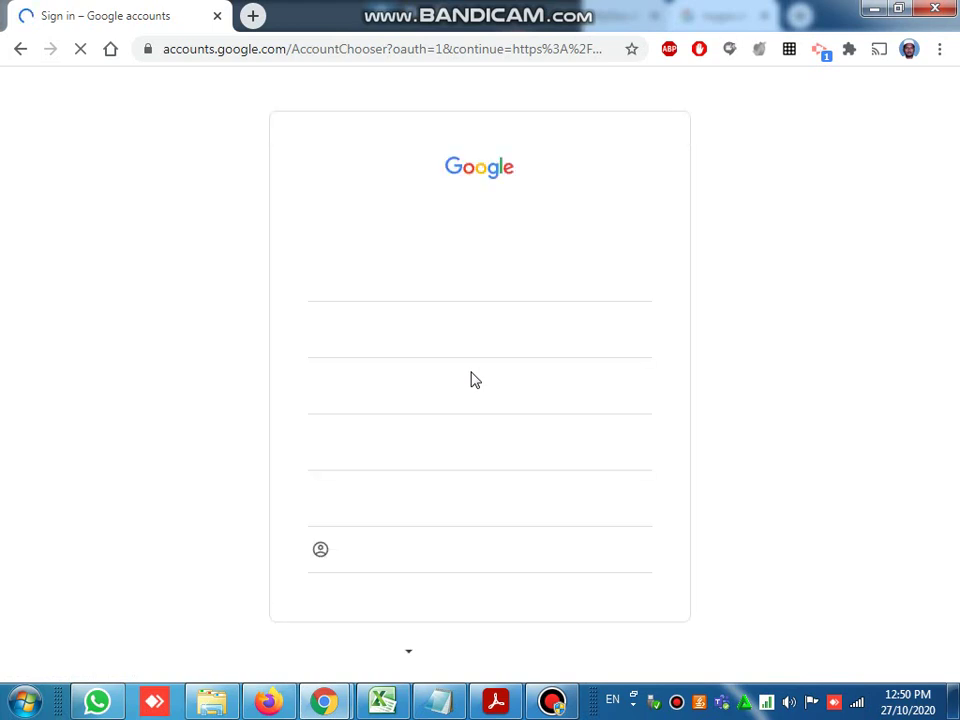
pyautogui.click(413, 277)
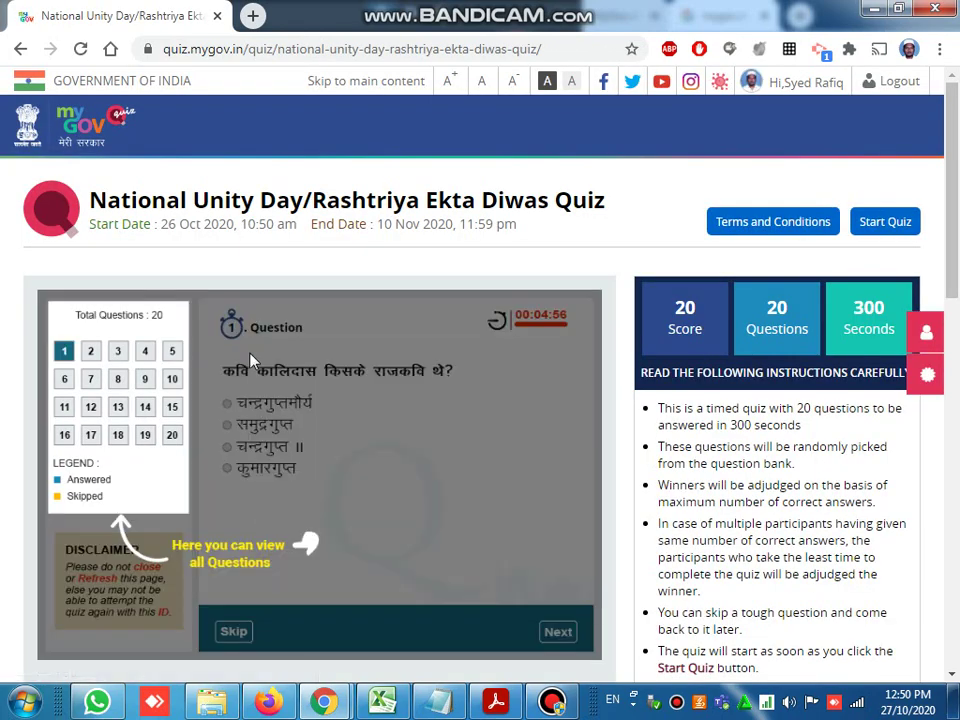
# Start the timed 20-question National Unity Day quiz.
pyautogui.click(873, 224)
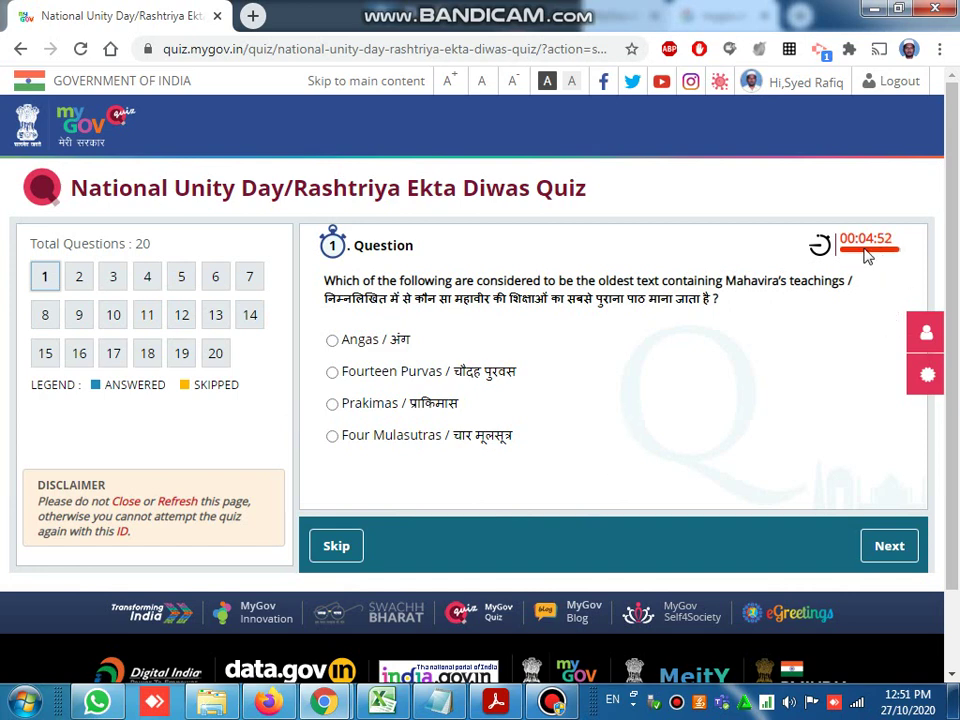
# Answer questions 1–4: Fourteen Purvas, Vedas, English, French, Russian, and Malvikagnimitra.
pyautogui.click(332, 371)
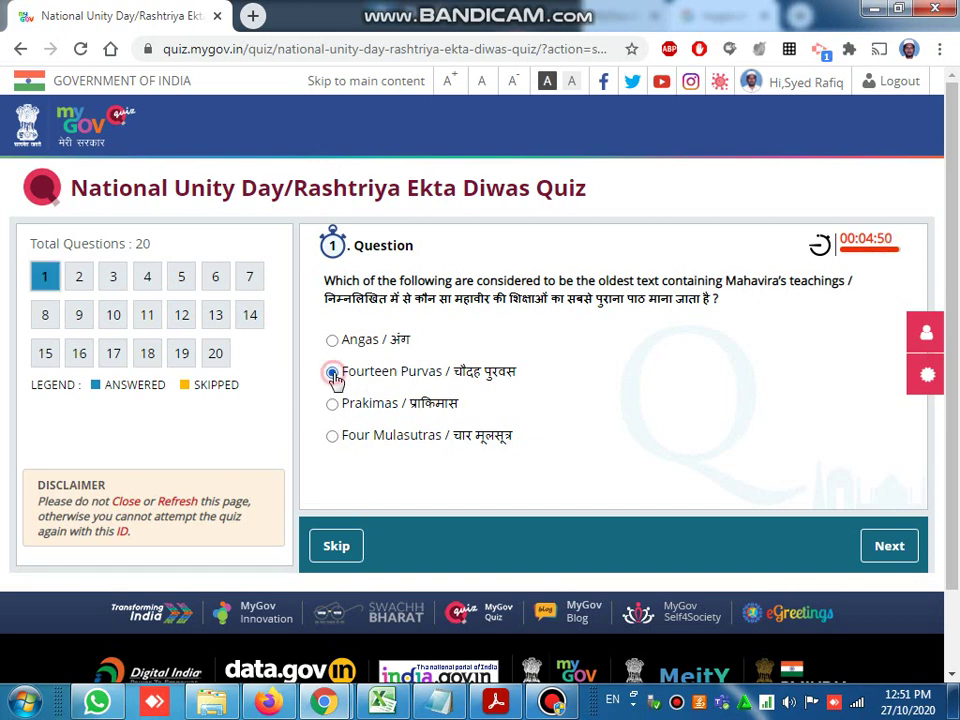
pyautogui.click(883, 548)
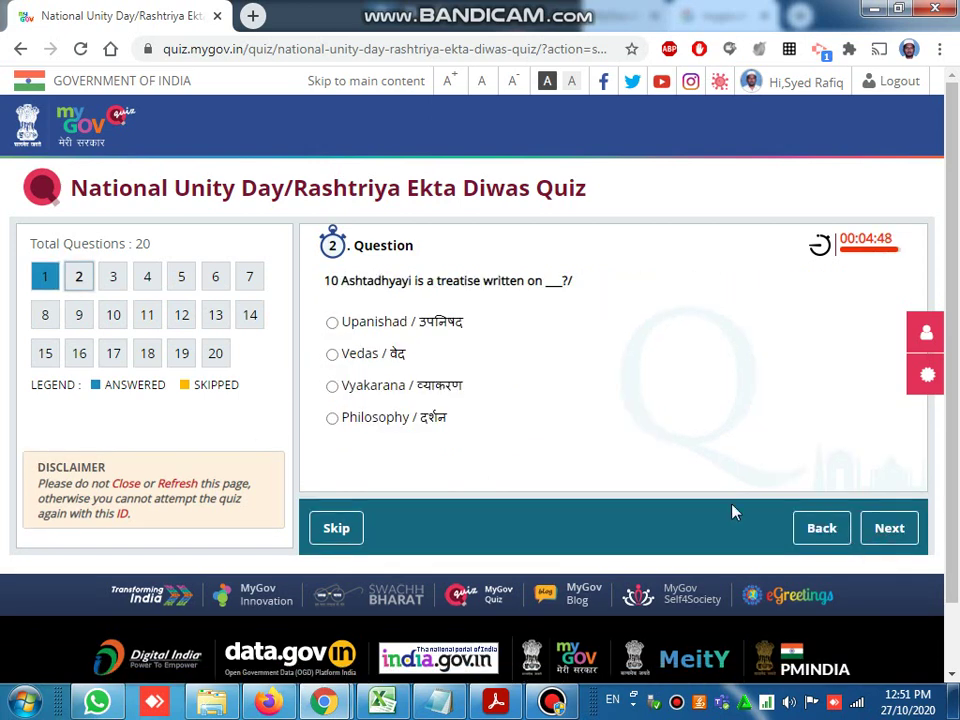
pyautogui.click(333, 356)
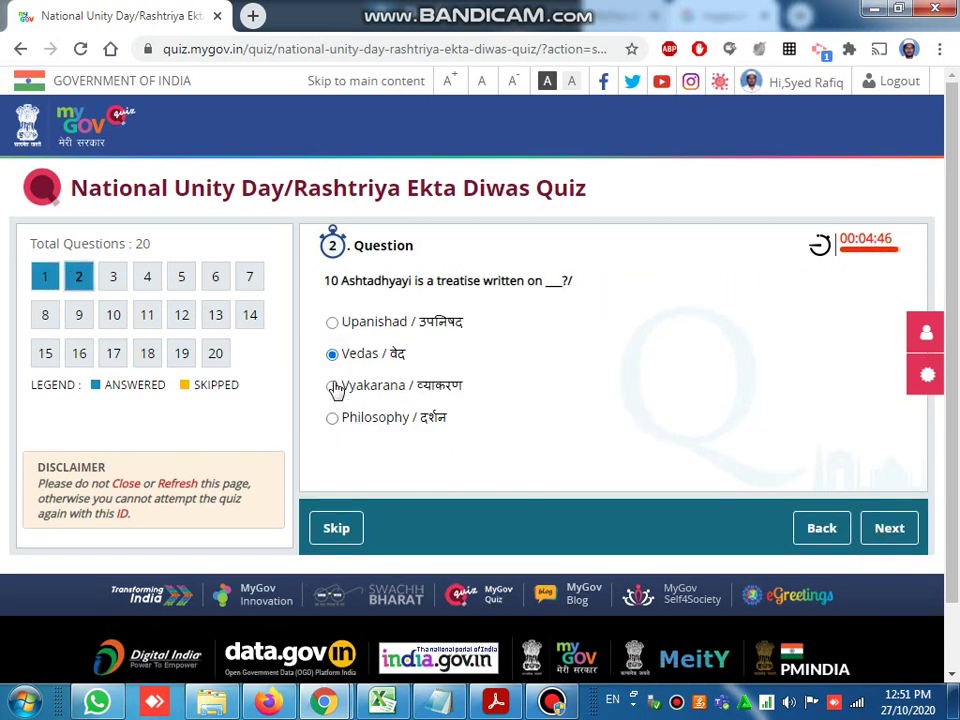
pyautogui.click(880, 528)
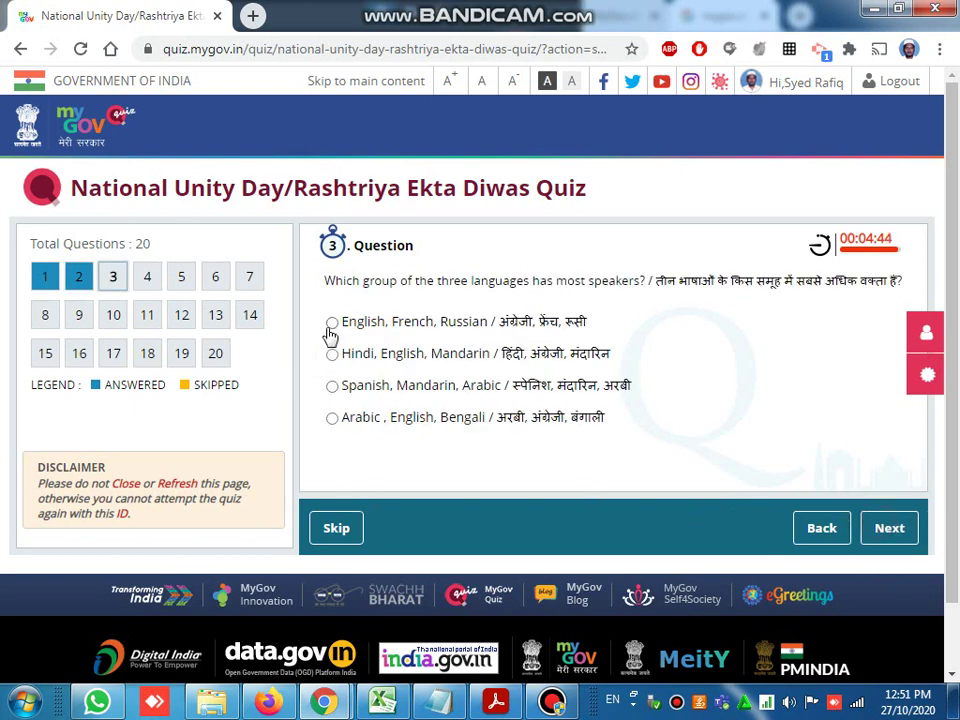
pyautogui.click(333, 324)
pyautogui.click(880, 530)
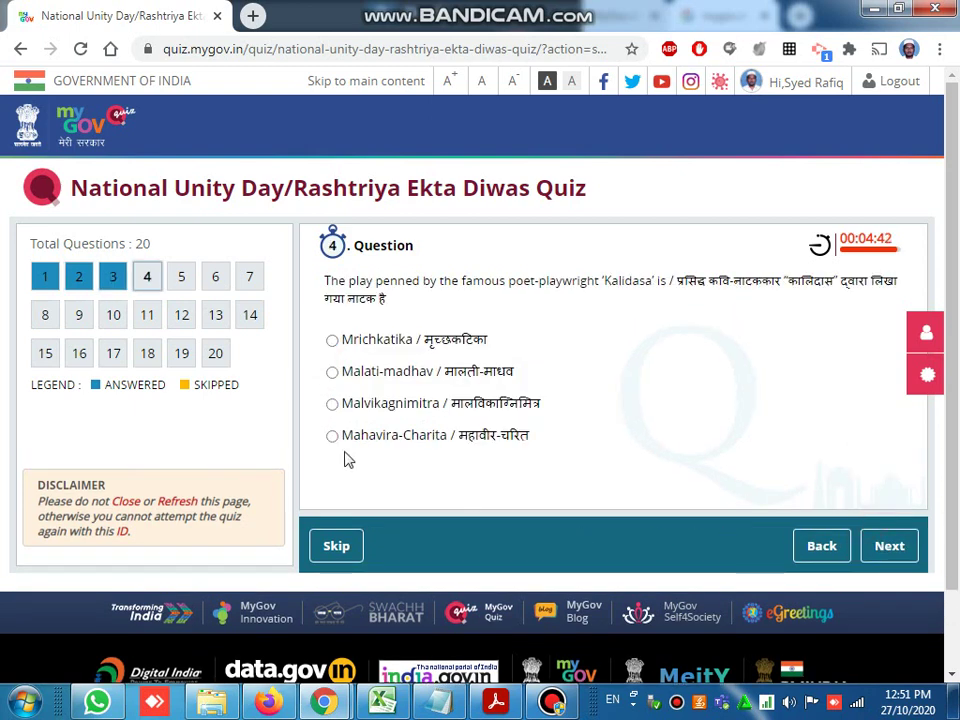
pyautogui.click(338, 407)
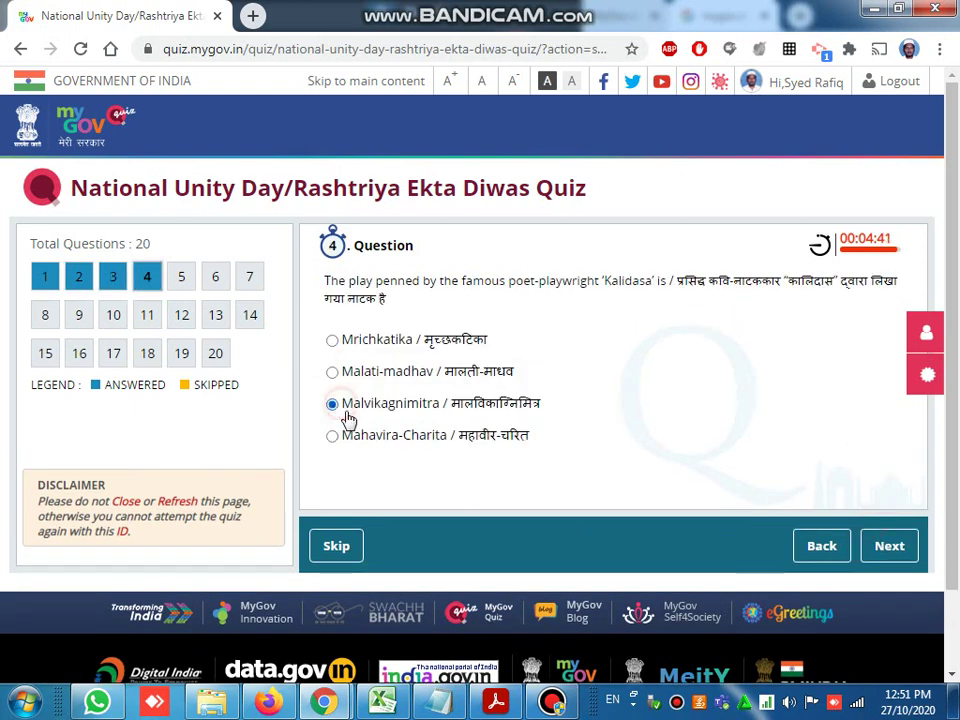
pyautogui.click(889, 547)
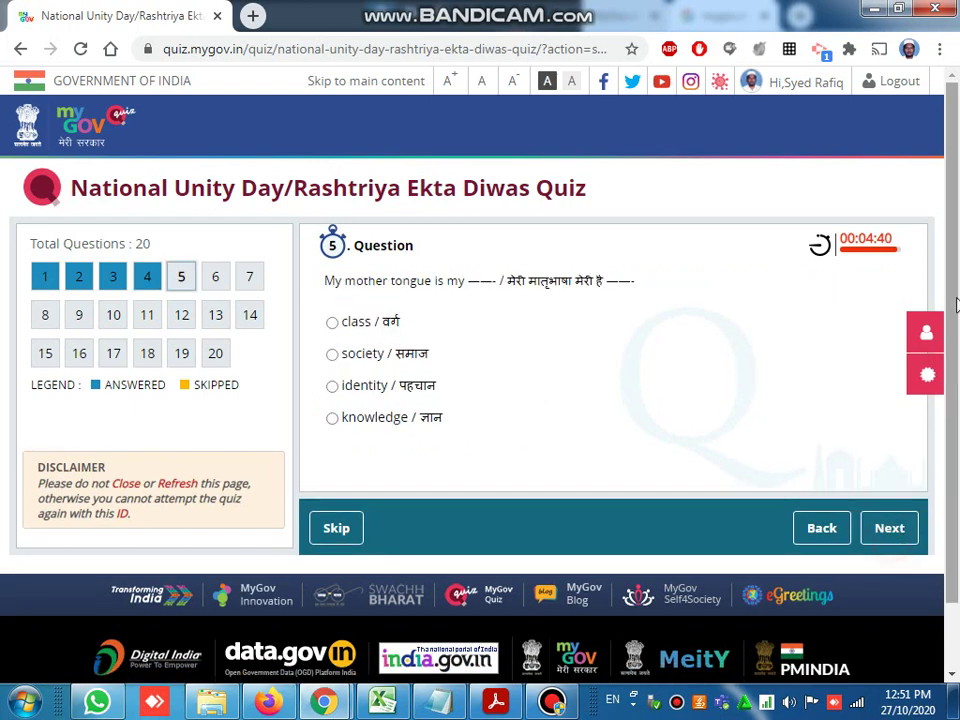
# Answer questions 5–7 with identity, Asvaghosa and Jamtia, advancing to question 8.
pyautogui.click(332, 390)
pyautogui.click(889, 528)
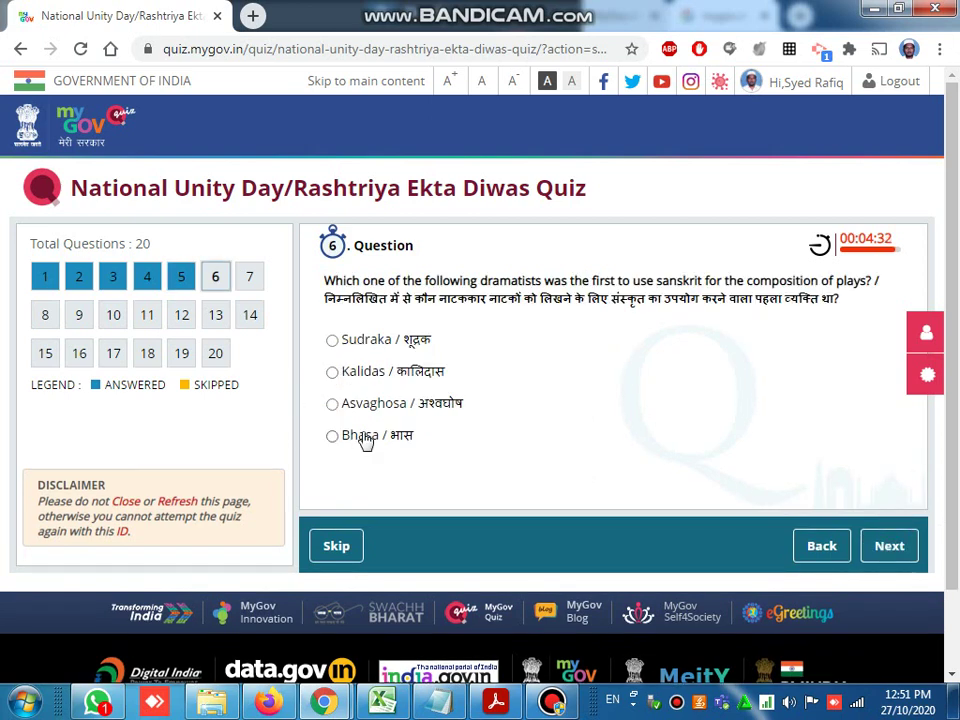
pyautogui.click(332, 404)
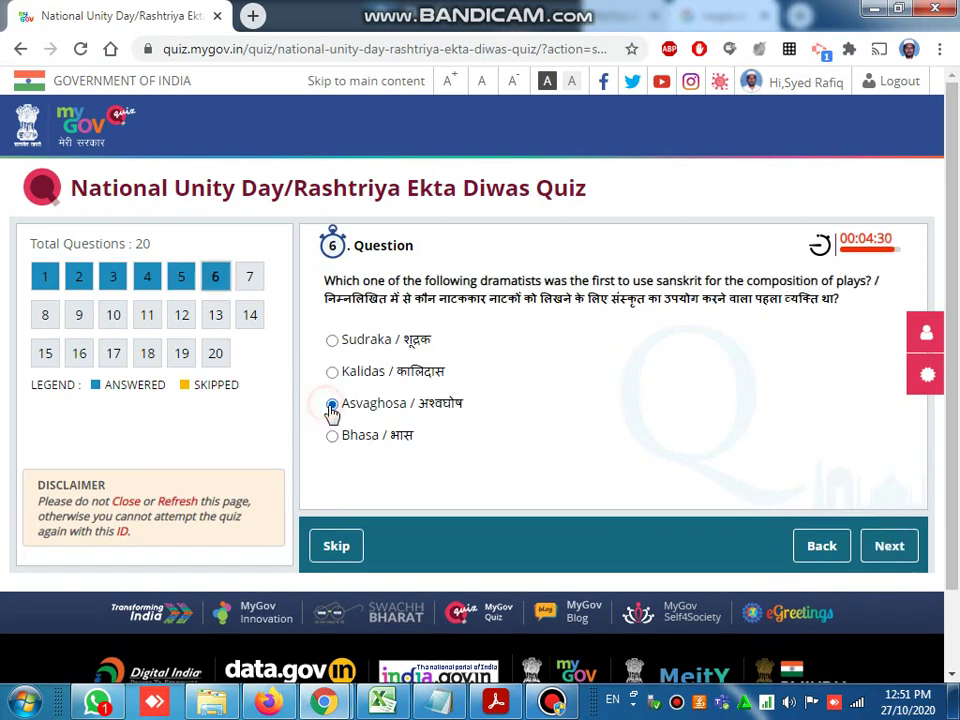
pyautogui.click(888, 550)
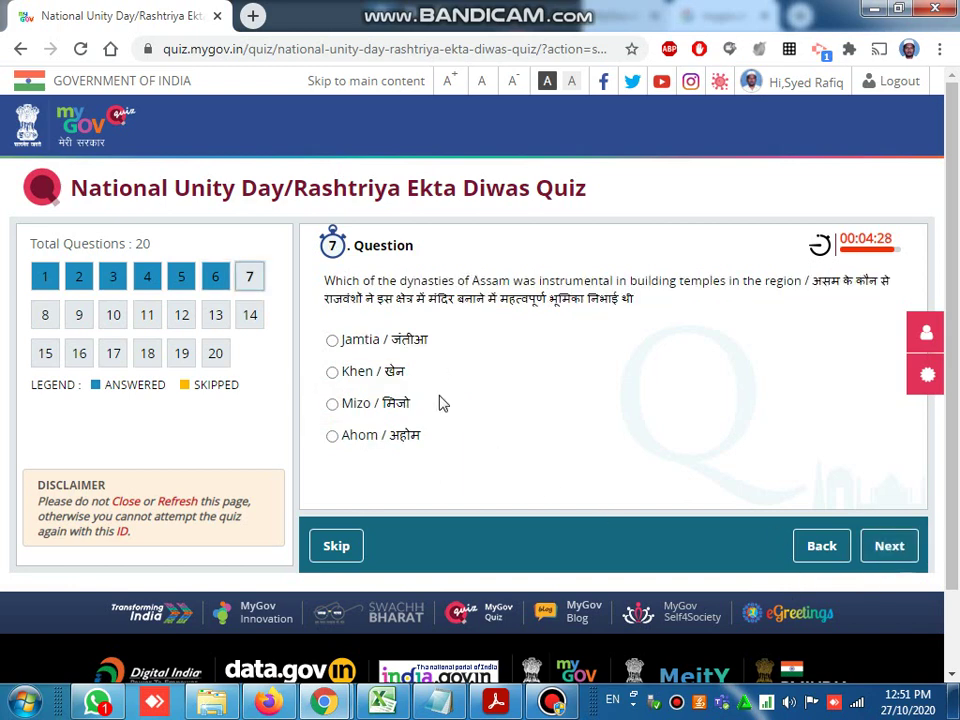
pyautogui.click(332, 340)
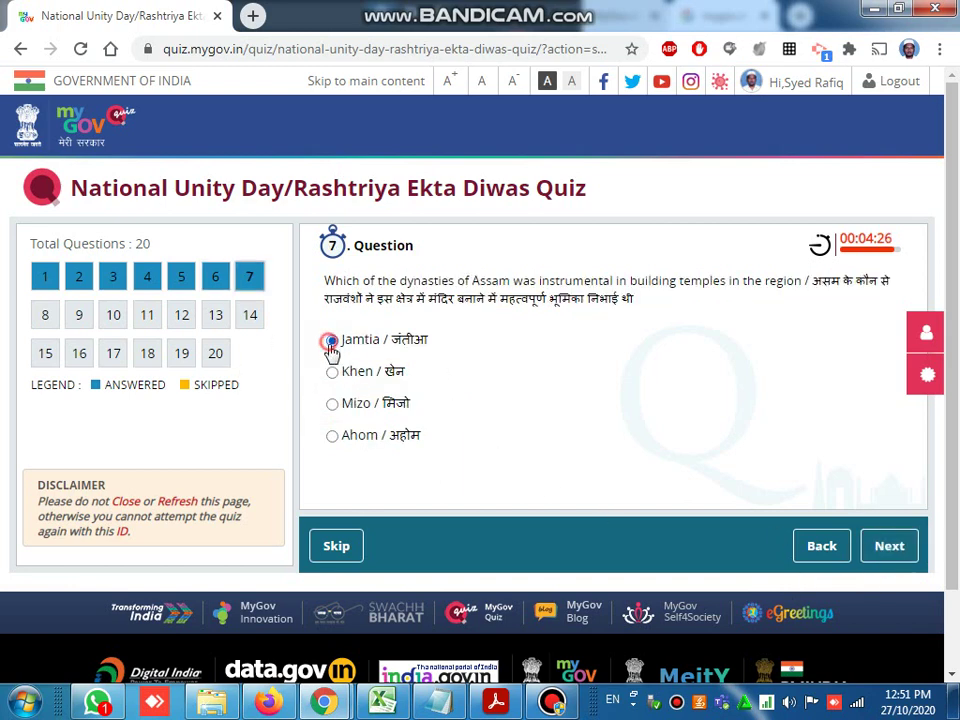
pyautogui.click(872, 548)
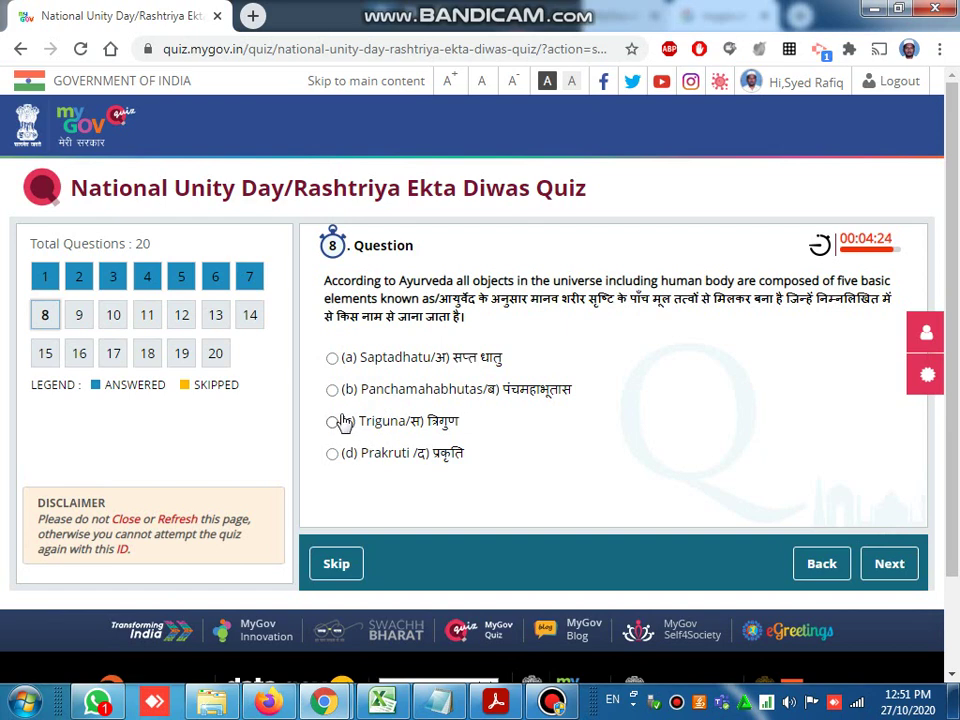
# Answer questions 8–11 with Triguna, Guptas, Safdarjang tomb and Gond painting.
pyautogui.click(333, 421)
pyautogui.click(889, 563)
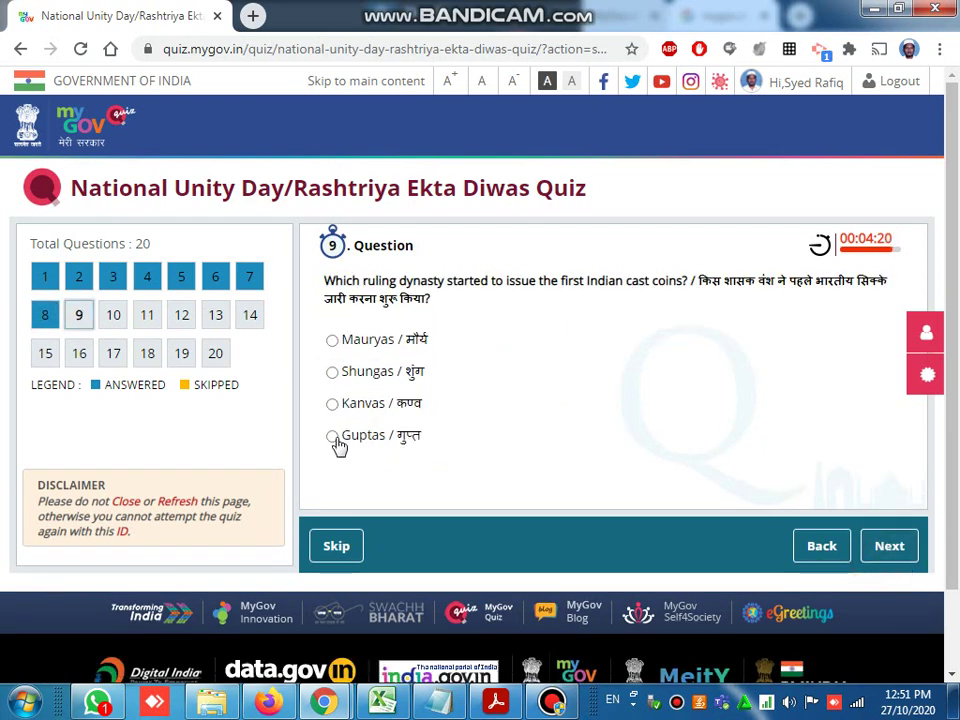
pyautogui.click(333, 437)
pyautogui.click(892, 553)
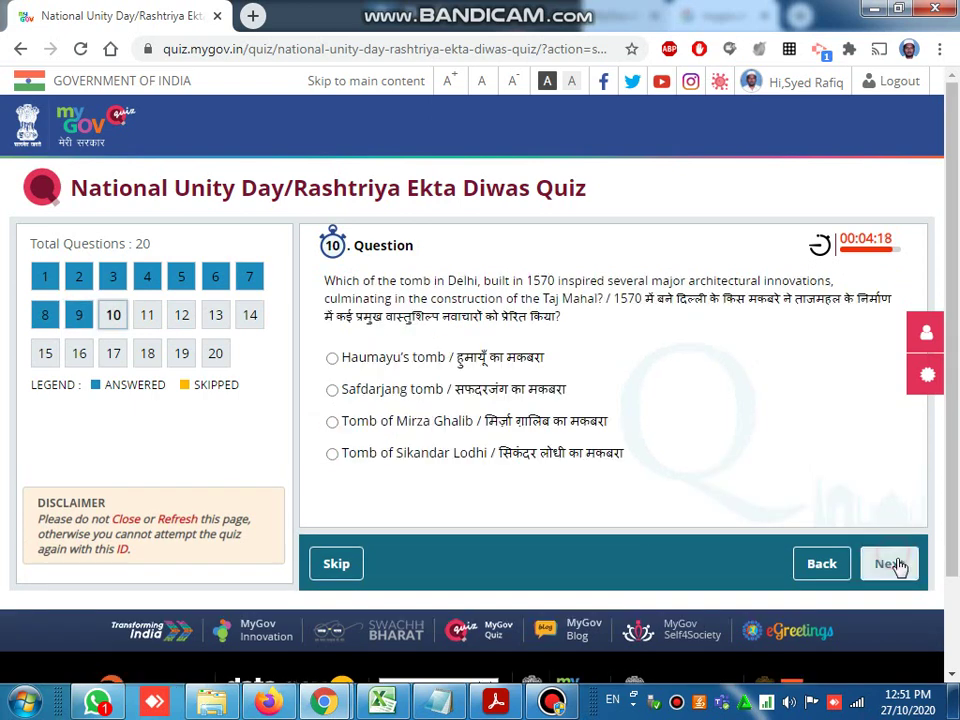
pyautogui.click(332, 389)
pyautogui.click(880, 562)
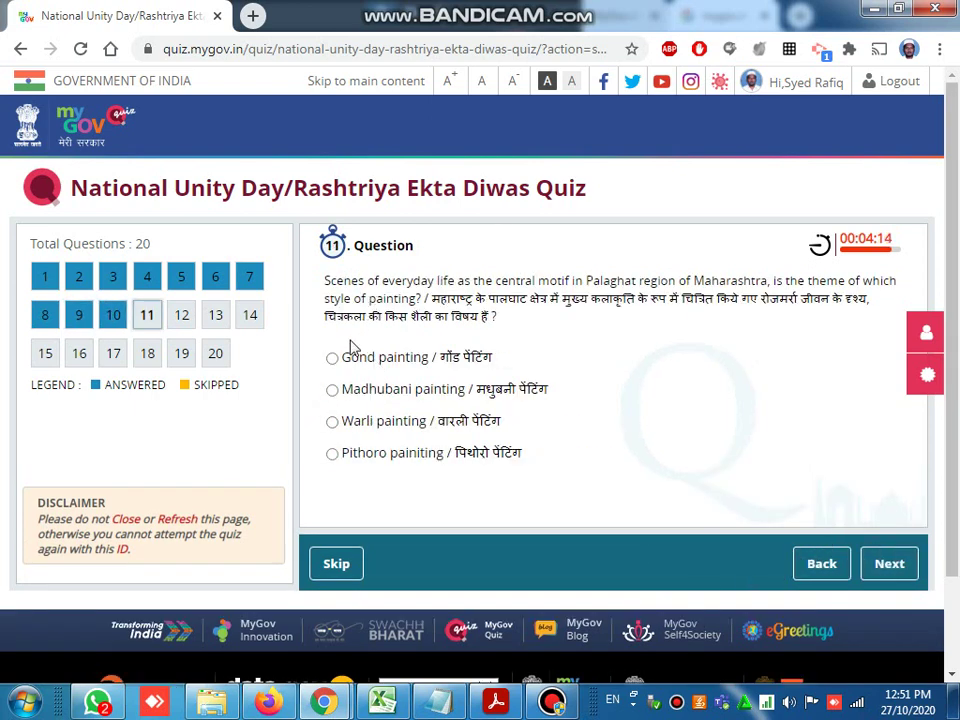
pyautogui.click(333, 358)
pyautogui.click(885, 565)
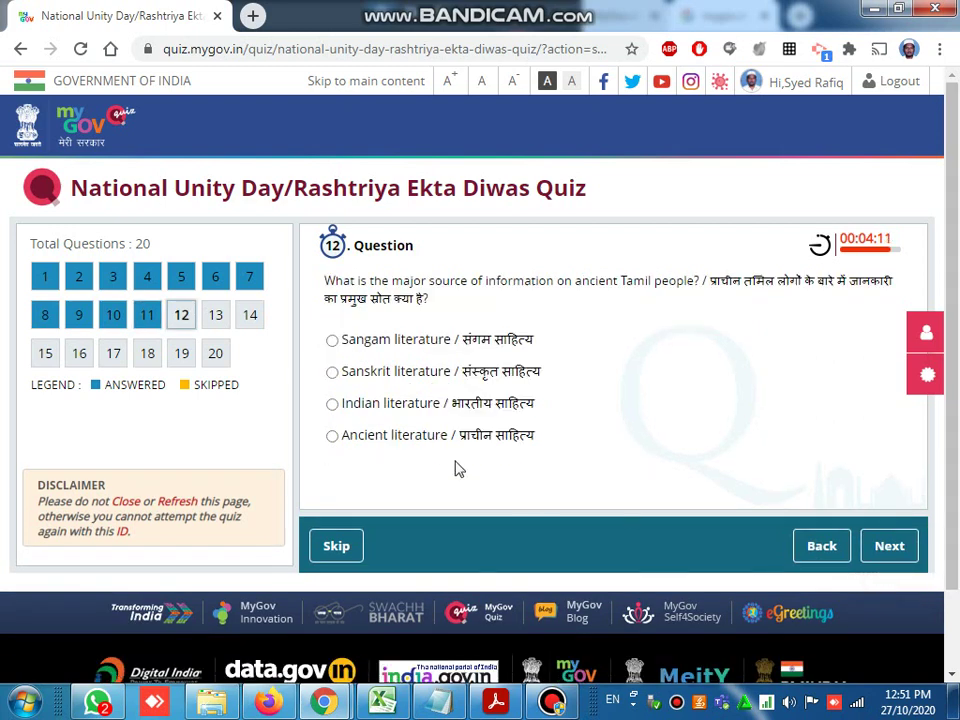
# Answer questions 12–15: Indian literature, Bihar and Uttar Pradesh, Vedic Culture, Oil.
pyautogui.click(365, 403)
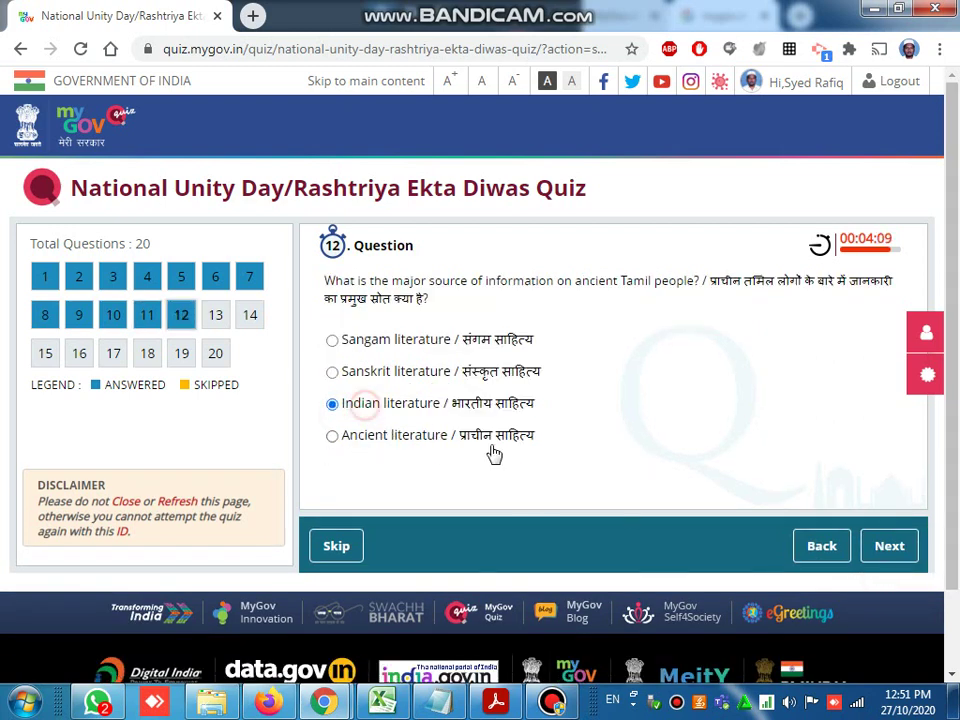
pyautogui.click(905, 550)
pyautogui.click(422, 378)
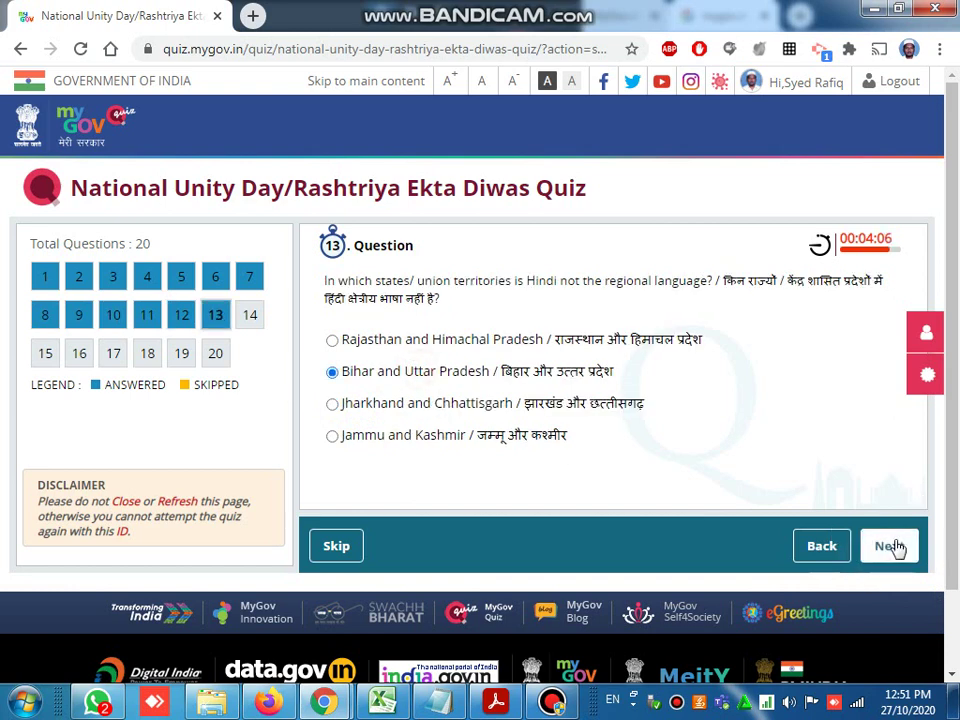
pyautogui.click(900, 546)
pyautogui.click(333, 413)
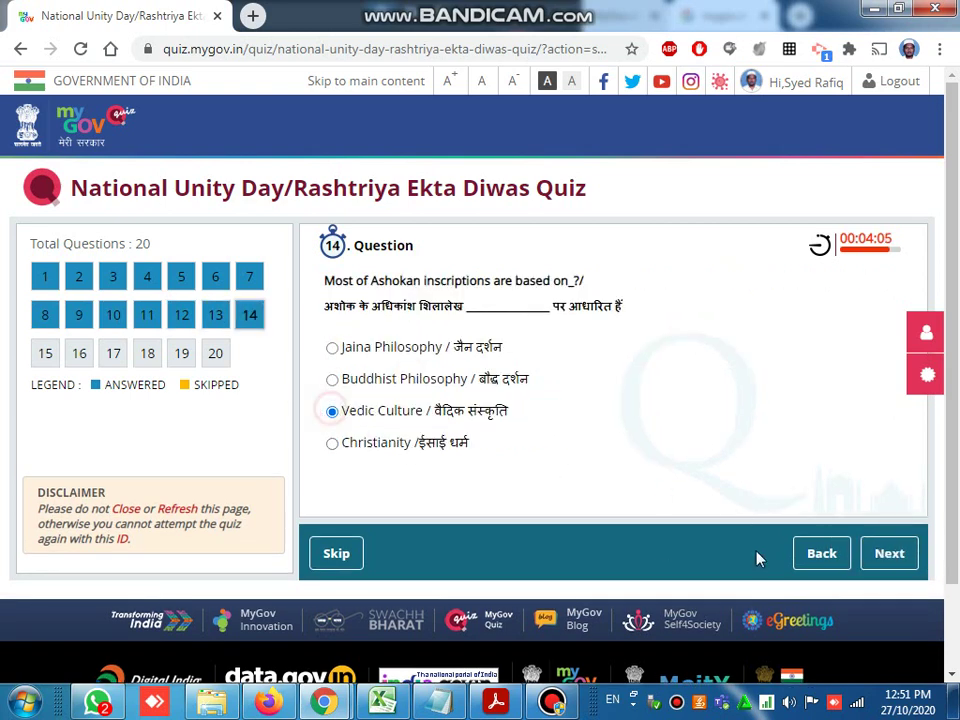
pyautogui.click(912, 558)
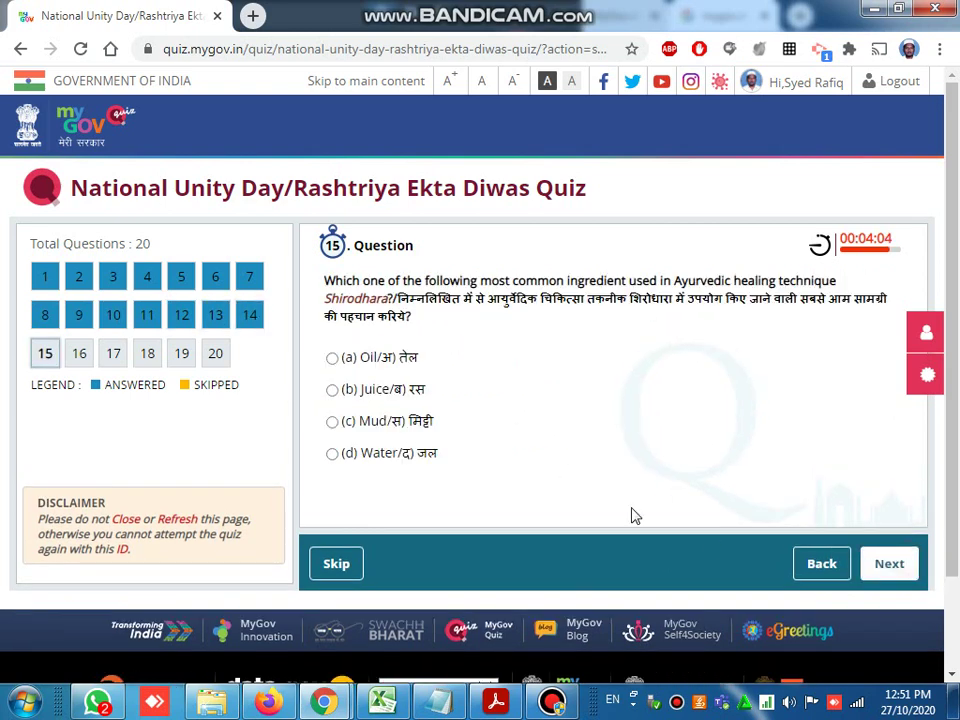
pyautogui.click(332, 359)
pyautogui.click(890, 565)
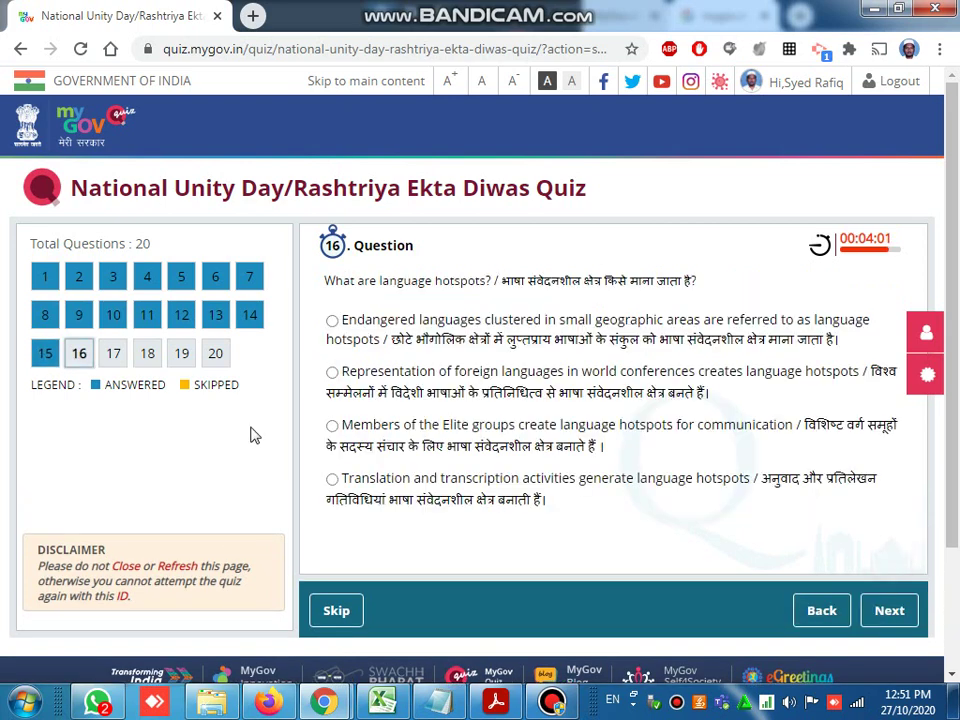
# Answer questions 16–20 (endangered languages, textile trade, AtreyaSamhita, West Asia, Poem) and submit.
pyautogui.click(332, 320)
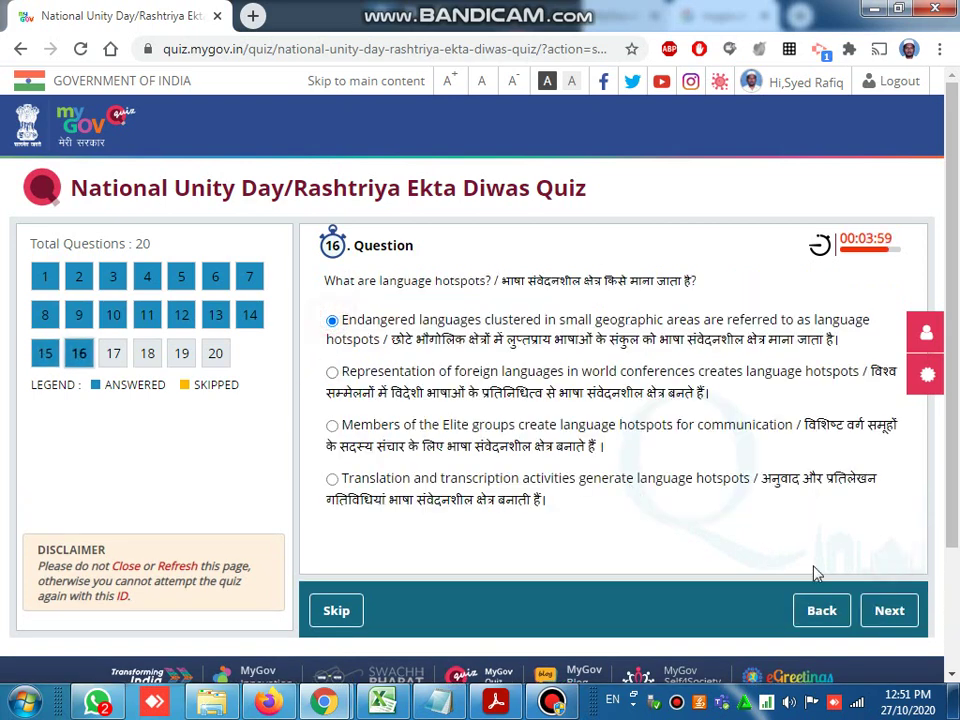
pyautogui.click(885, 610)
pyautogui.click(332, 371)
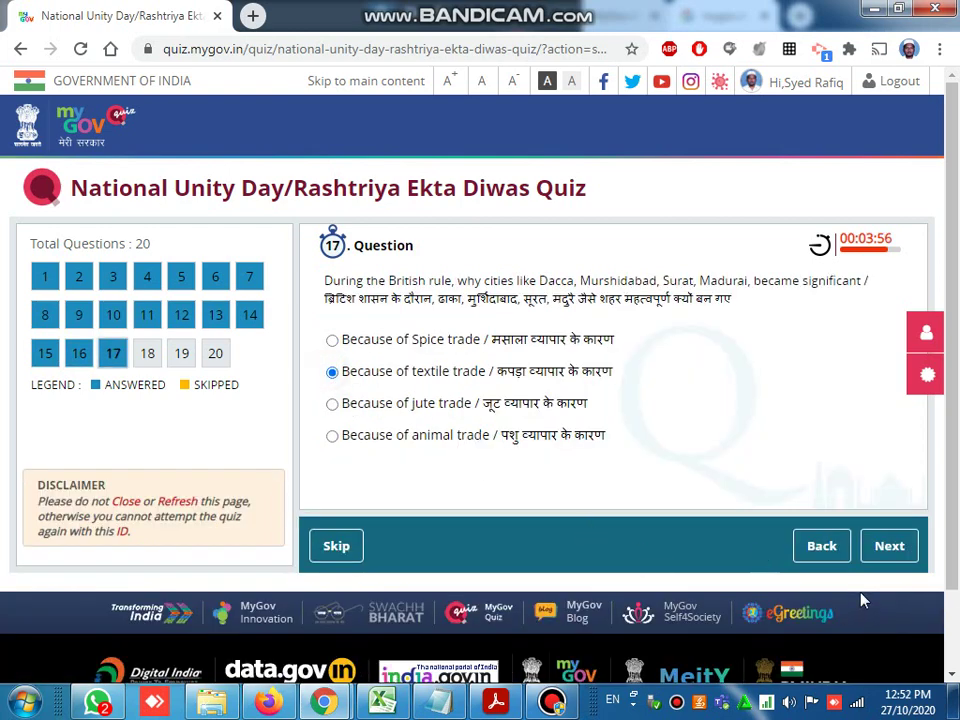
pyautogui.click(887, 546)
pyautogui.click(332, 371)
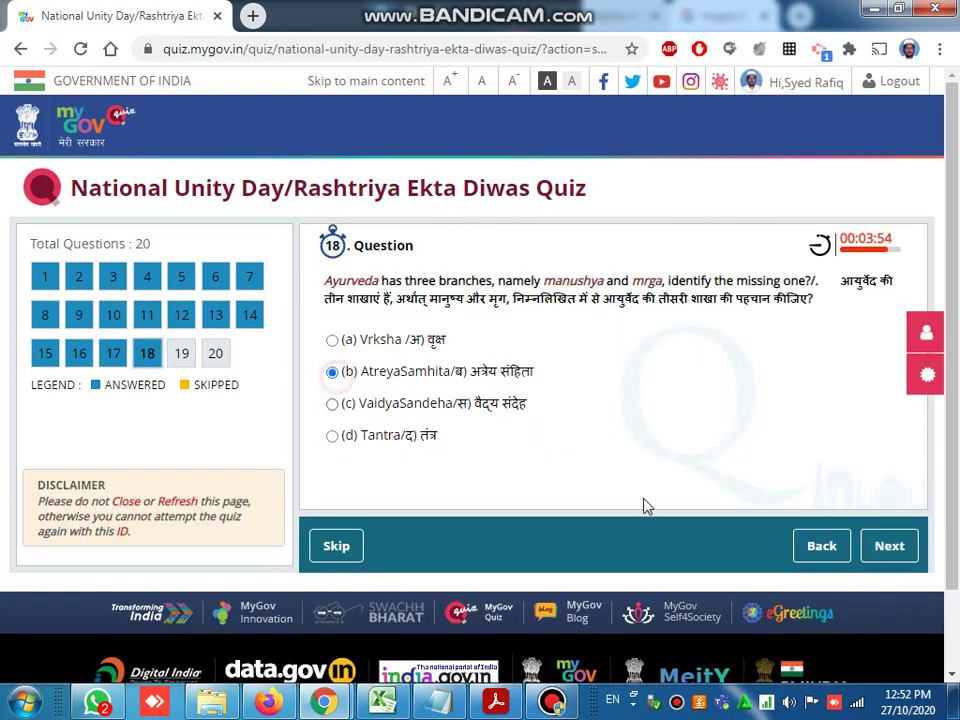
pyautogui.click(868, 548)
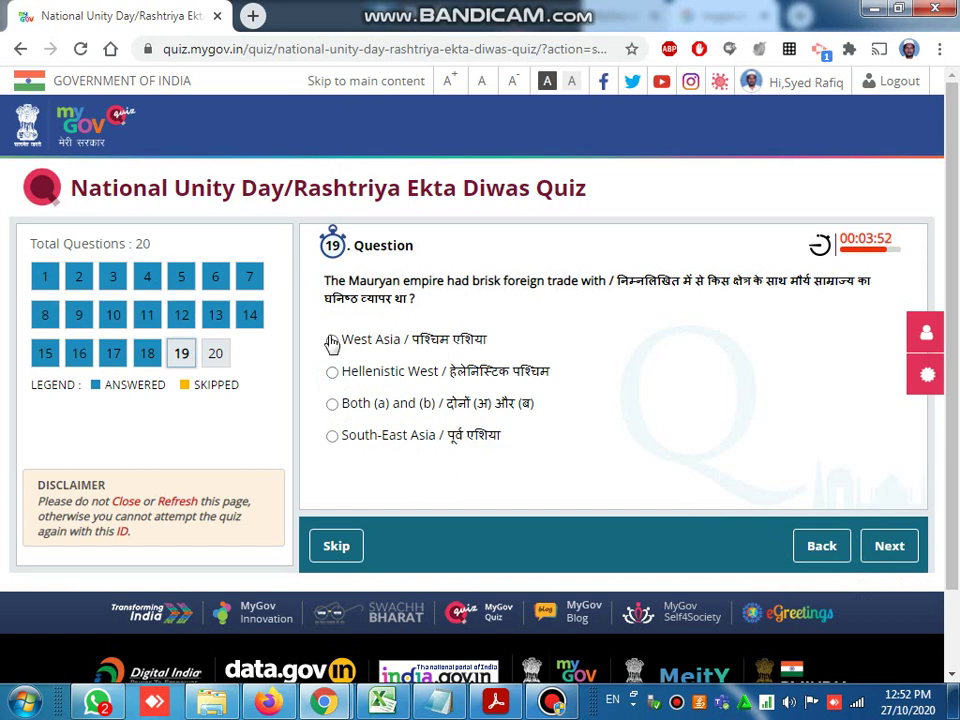
pyautogui.click(332, 340)
pyautogui.click(887, 551)
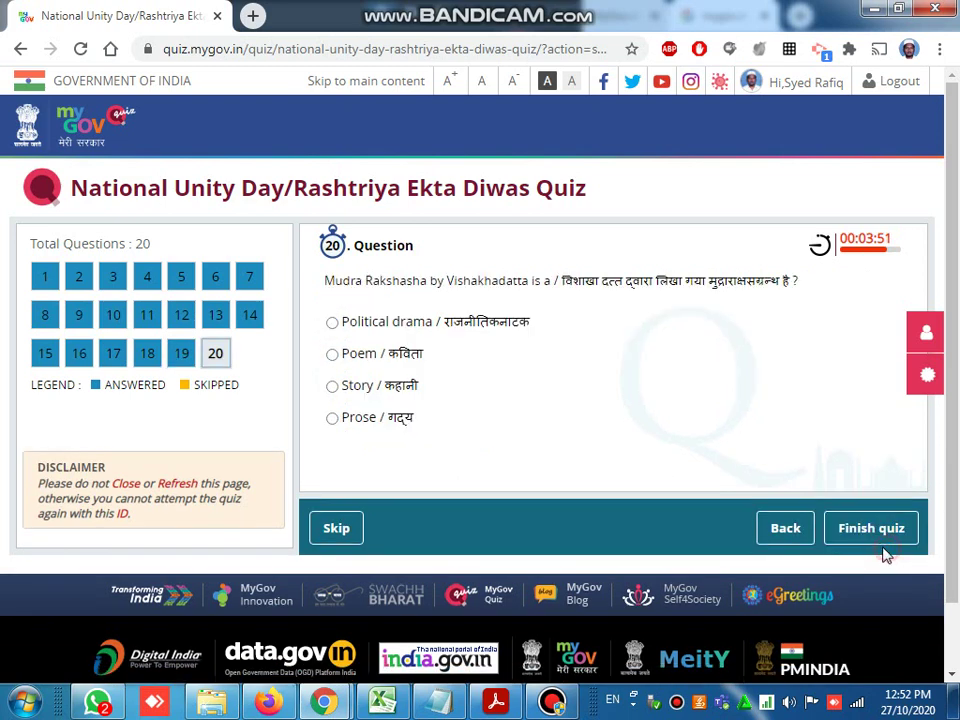
pyautogui.click(333, 354)
pyautogui.click(903, 537)
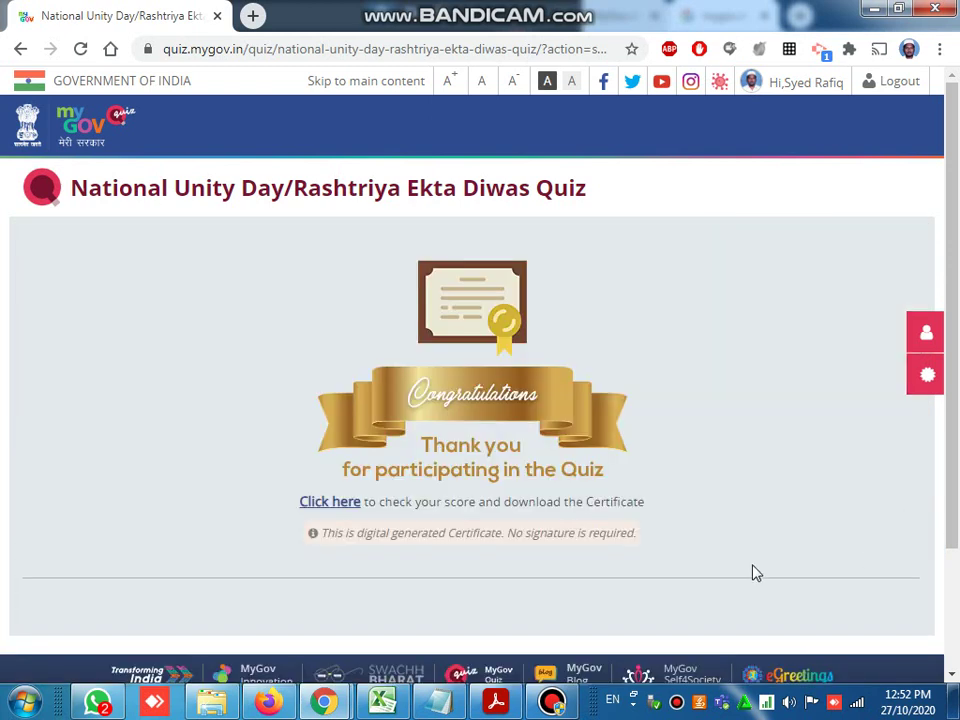
# Follow the congratulations page link to the score and certificate page.
pyautogui.click(318, 504)
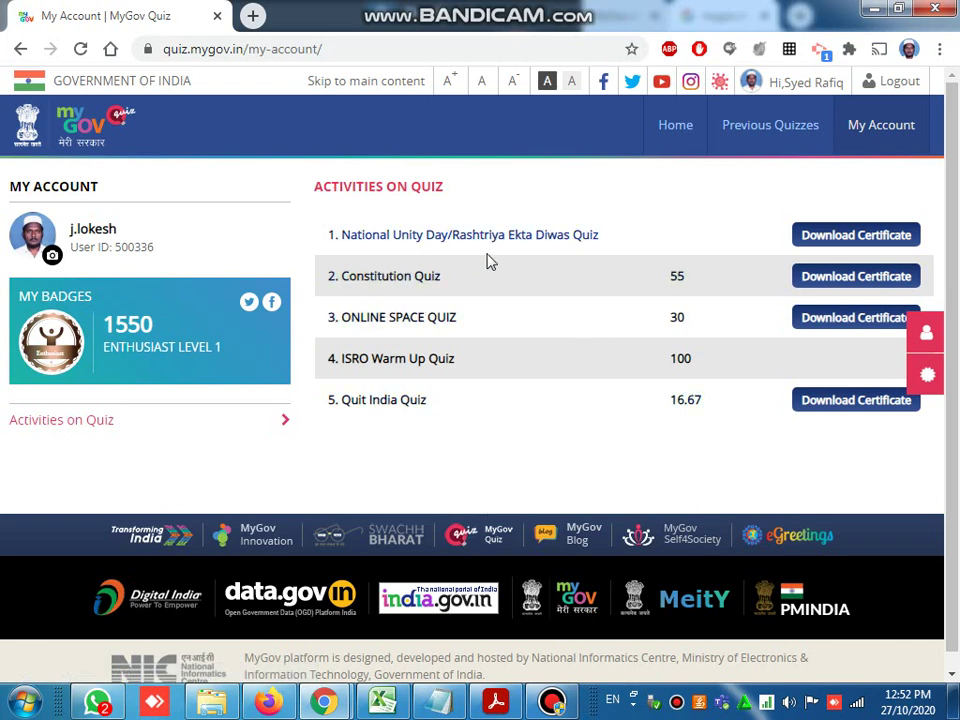
# Download the National Unity Day certificate as certificate.jpg and open the downloaded file.
pyautogui.click(855, 236)
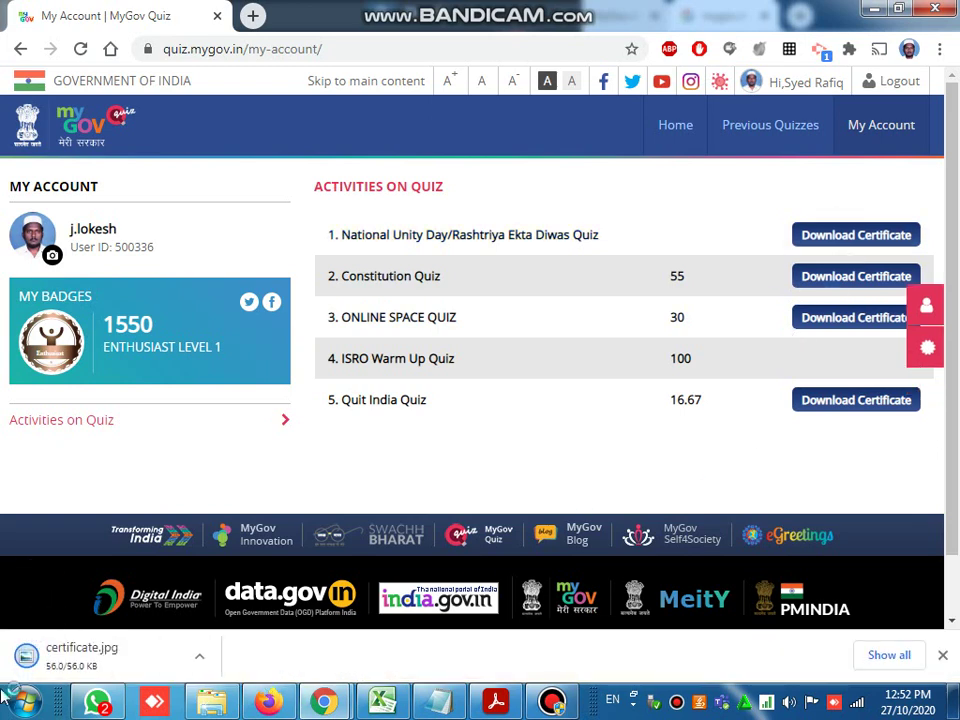
pyautogui.click(60, 660)
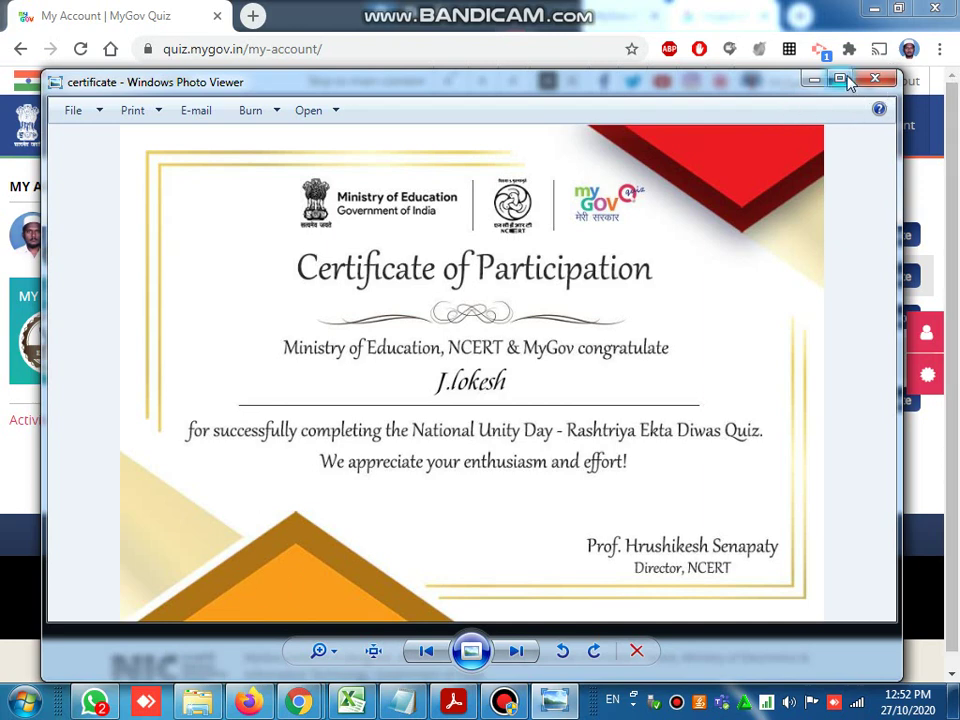
# Maximize Windows Photo Viewer to review the Certificate of Participation, then close it.
pyautogui.click(840, 80)
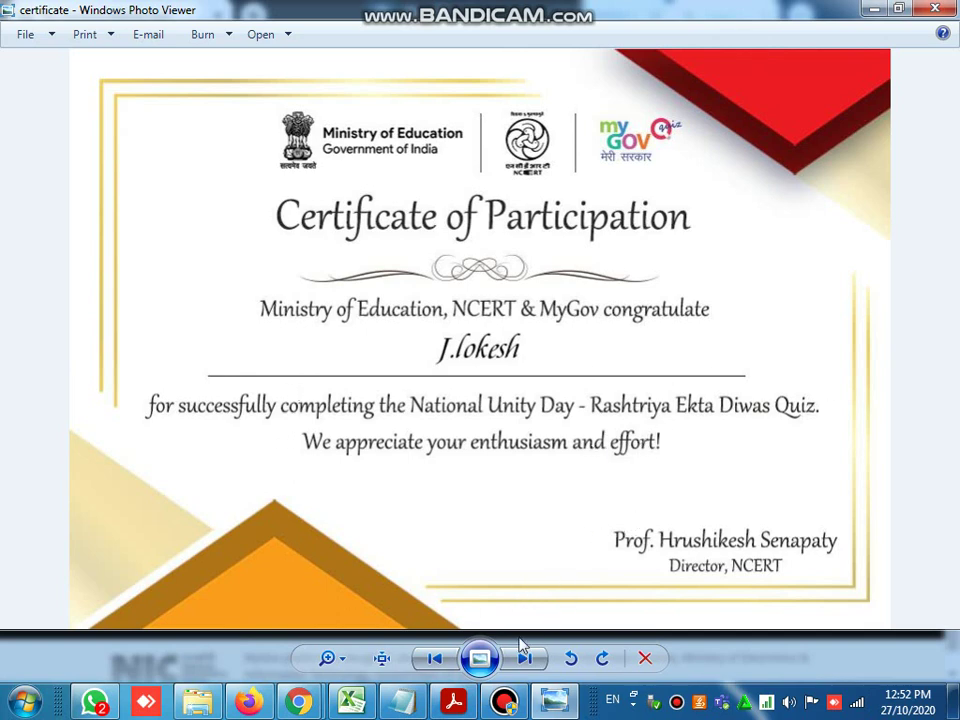
pyautogui.click(921, 12)
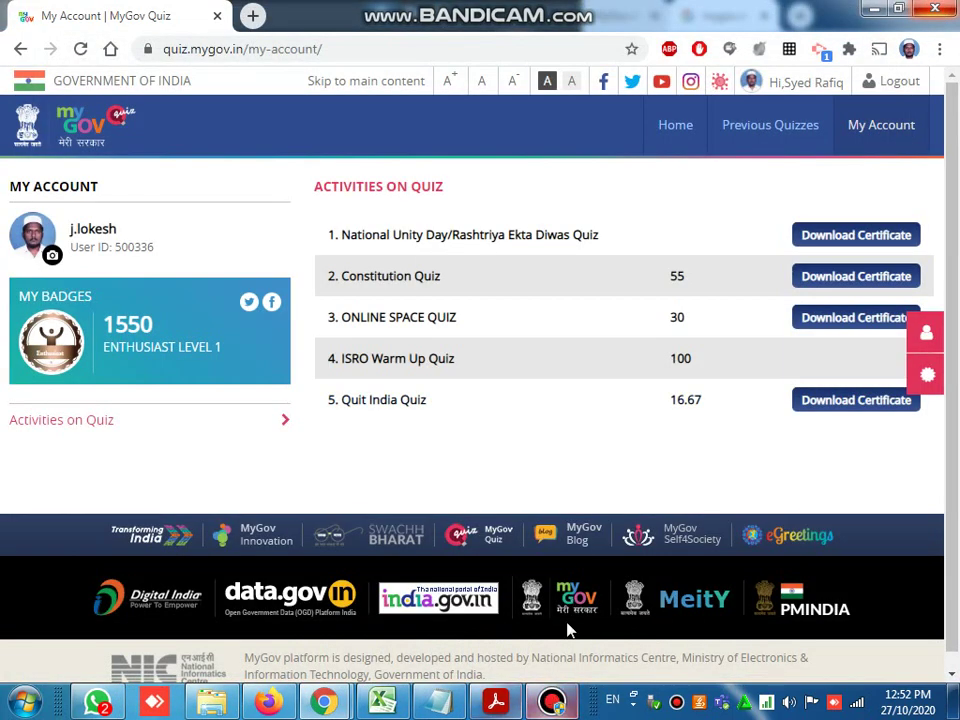